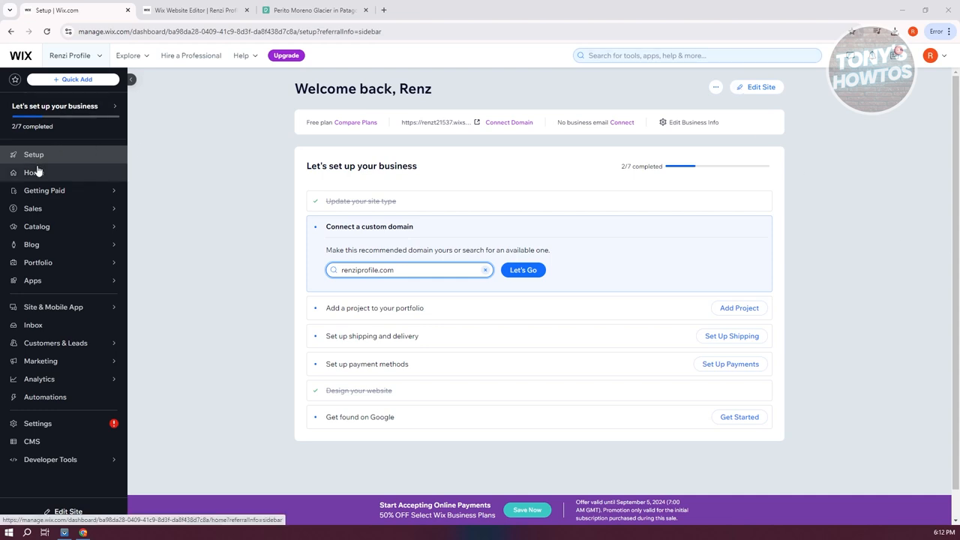
# Switch to the Wix site editor showing the We Are Coming Soon landing page
pyautogui.click(195, 10)
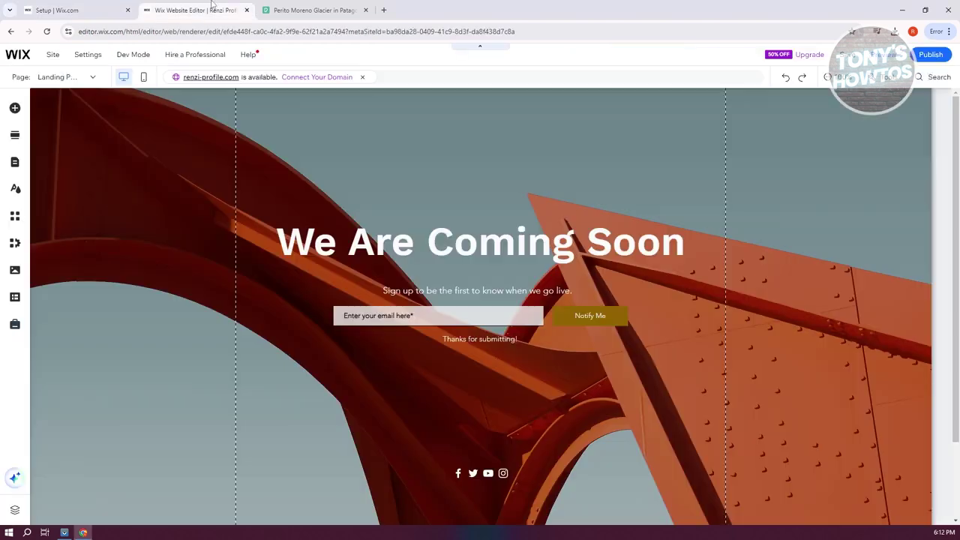
# Close the glacier tab and check Add Page, confirming the site already has a Blog page
pyautogui.click(366, 10)
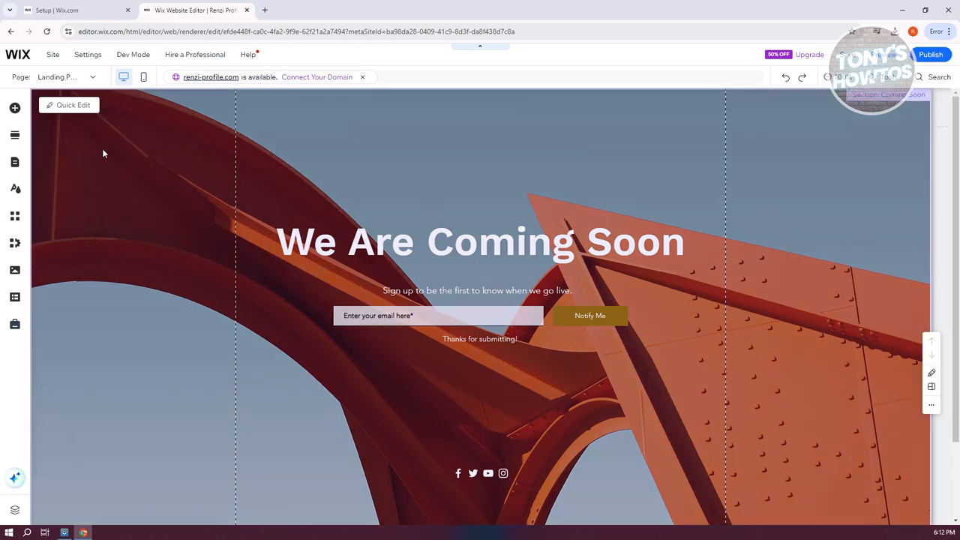
pyautogui.click(16, 161)
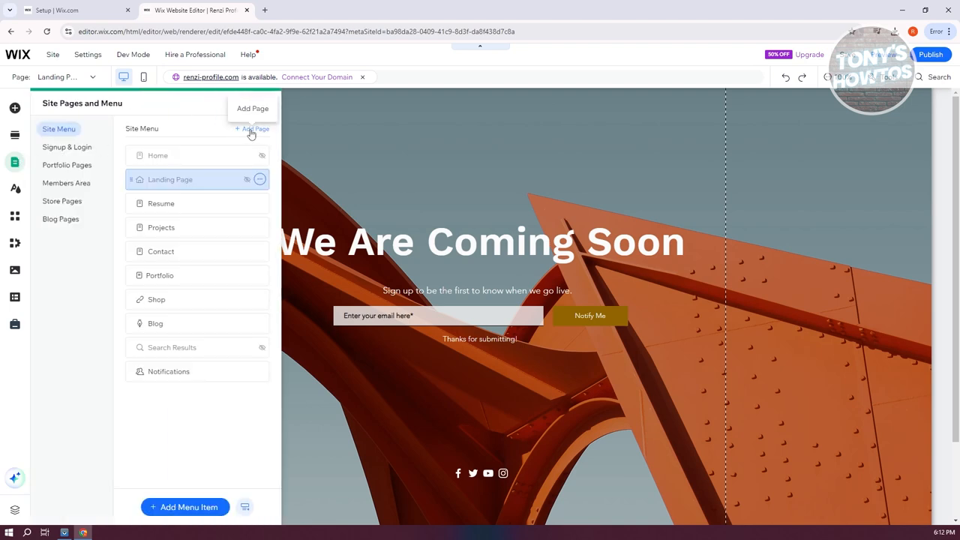
pyautogui.click(255, 129)
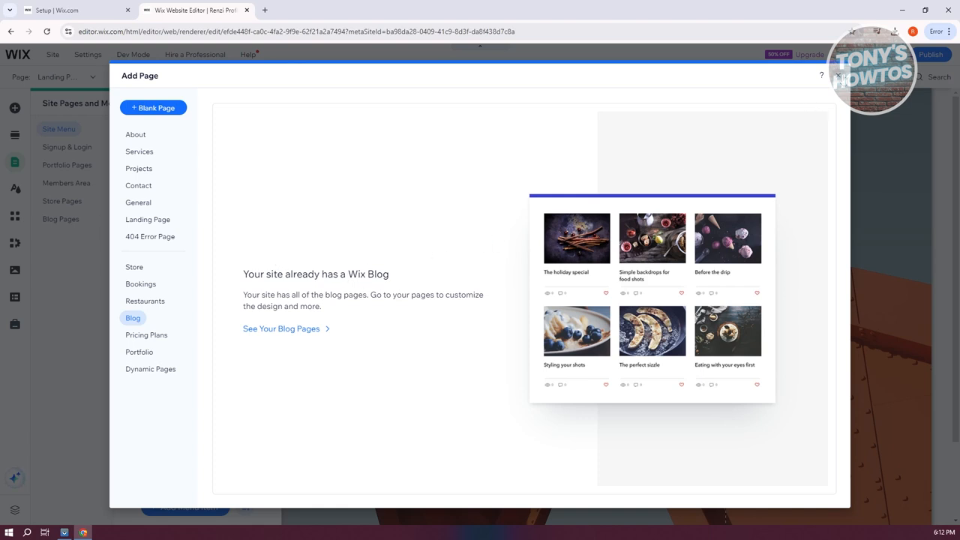
pyautogui.click(840, 75)
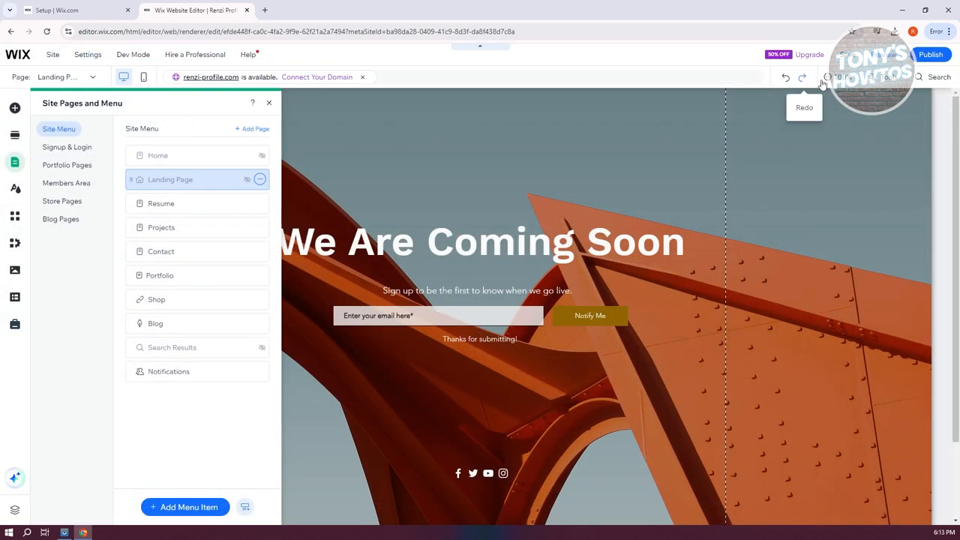
# Remove the Notifications page, then add a Wix Blog so My Site 1 gains a Blog page
pyautogui.click(803, 77)
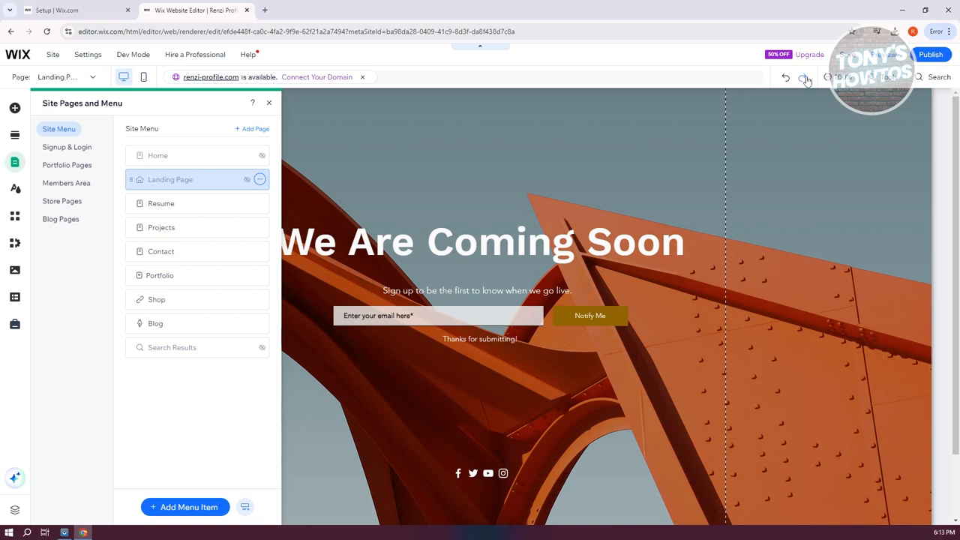
pyautogui.click(268, 103)
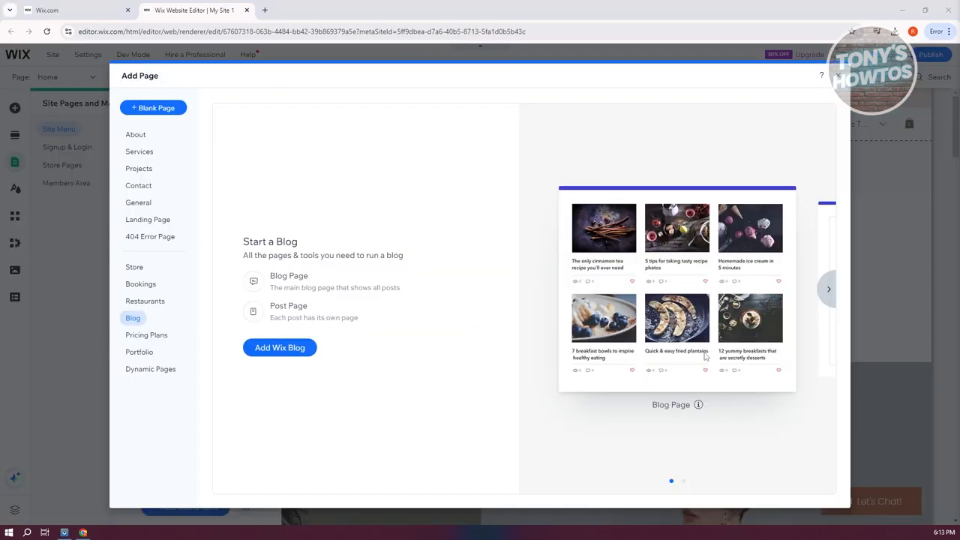
pyautogui.click(304, 350)
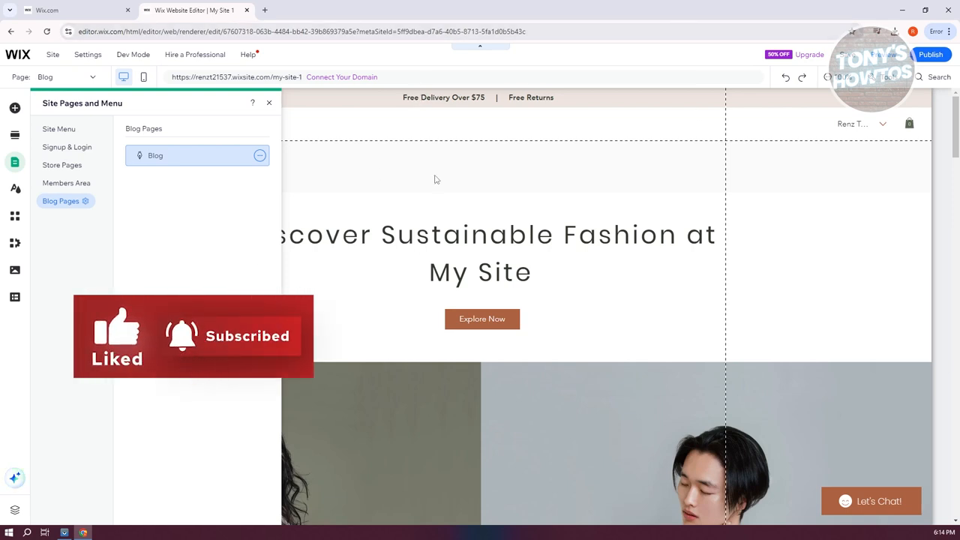
pyautogui.click(180, 155)
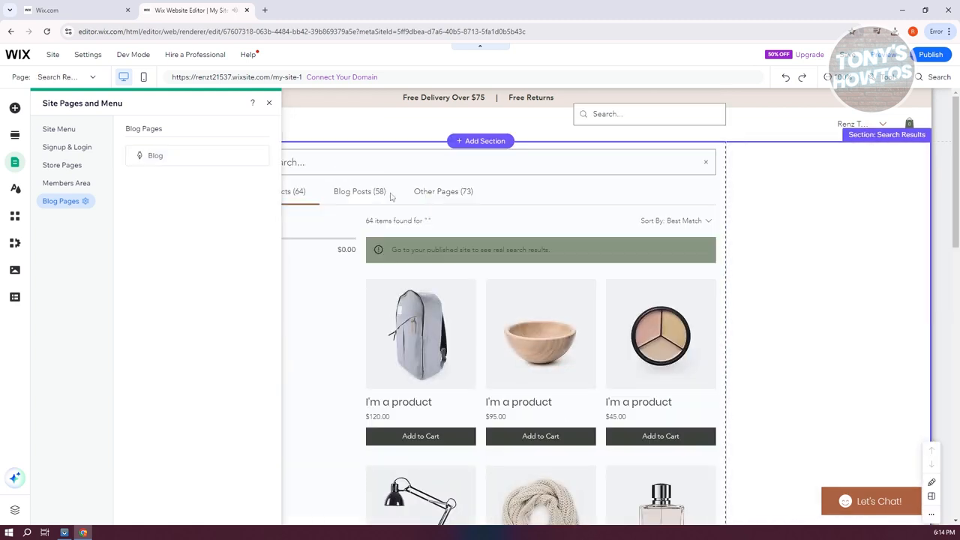
pyautogui.scroll(-5, 473, 309)
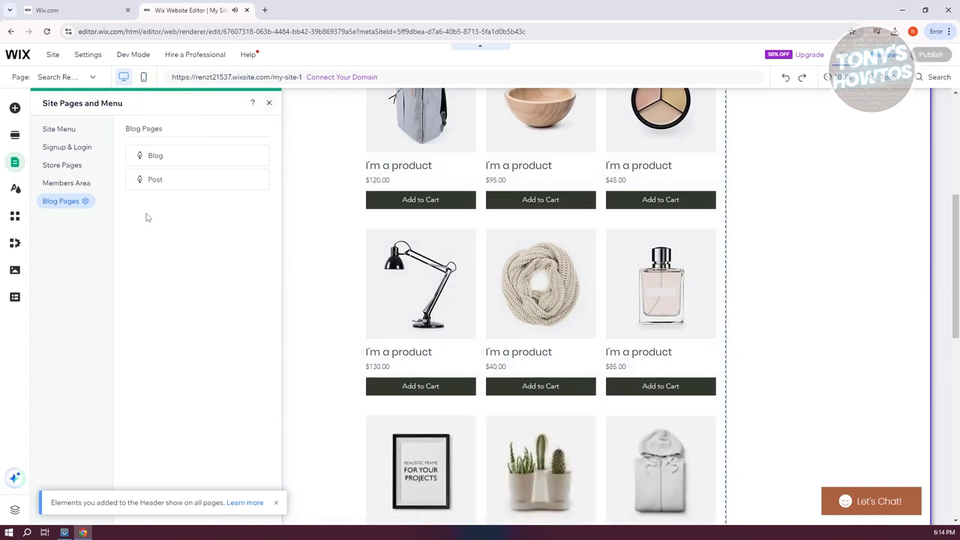
# Show the Blog page with its sample posts, put the page list away, and return to the dashboard
pyautogui.click(197, 162)
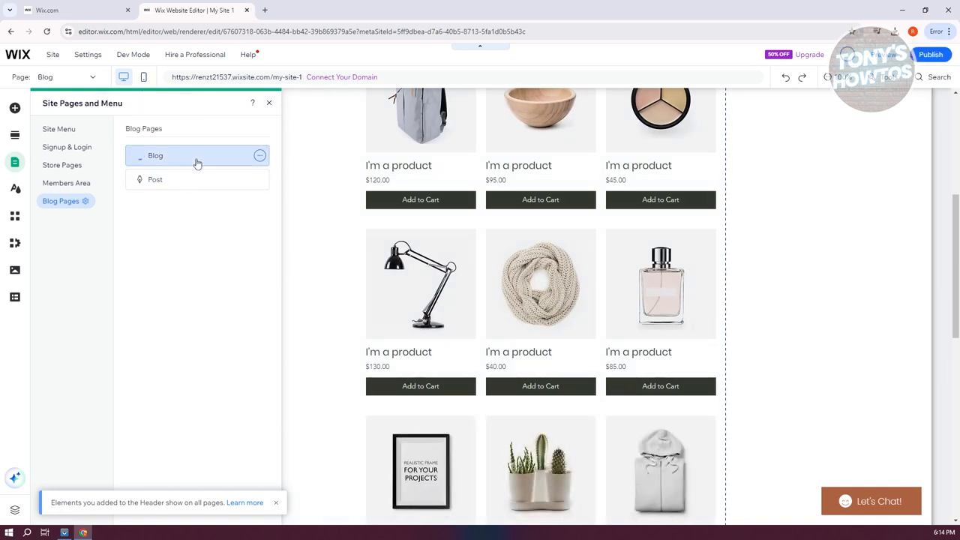
pyautogui.click(270, 103)
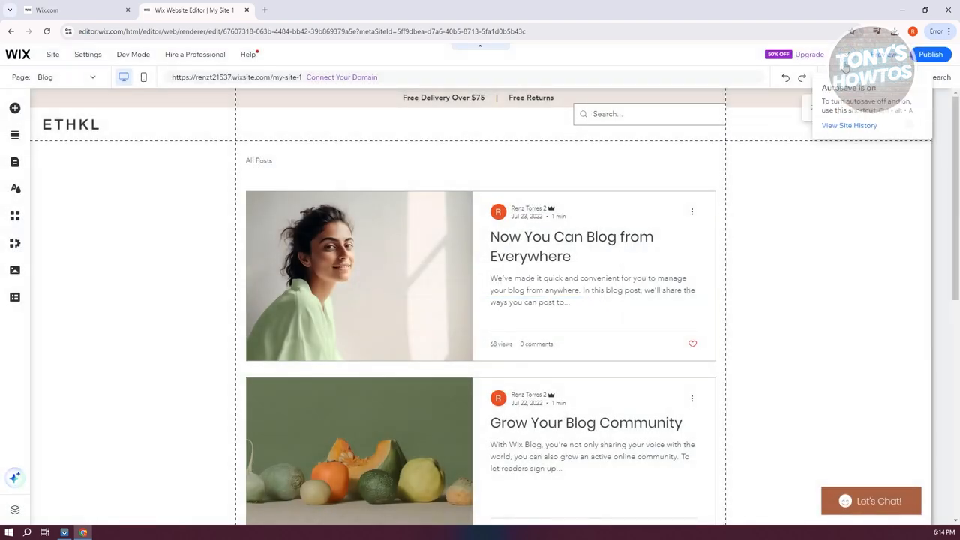
pyautogui.click(75, 10)
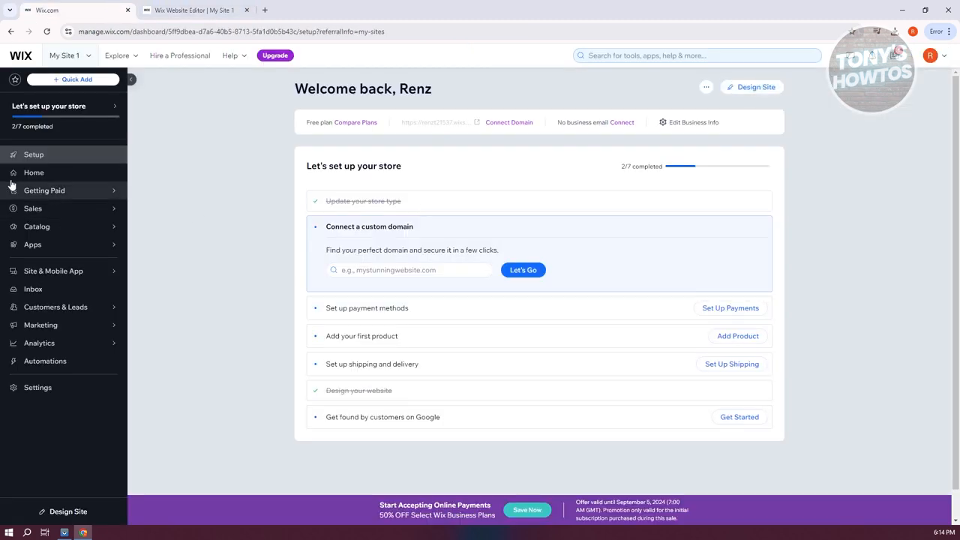
# Refresh the dashboard so the blog appears, then go from Blog Overview to its Comments page
pyautogui.click(47, 31)
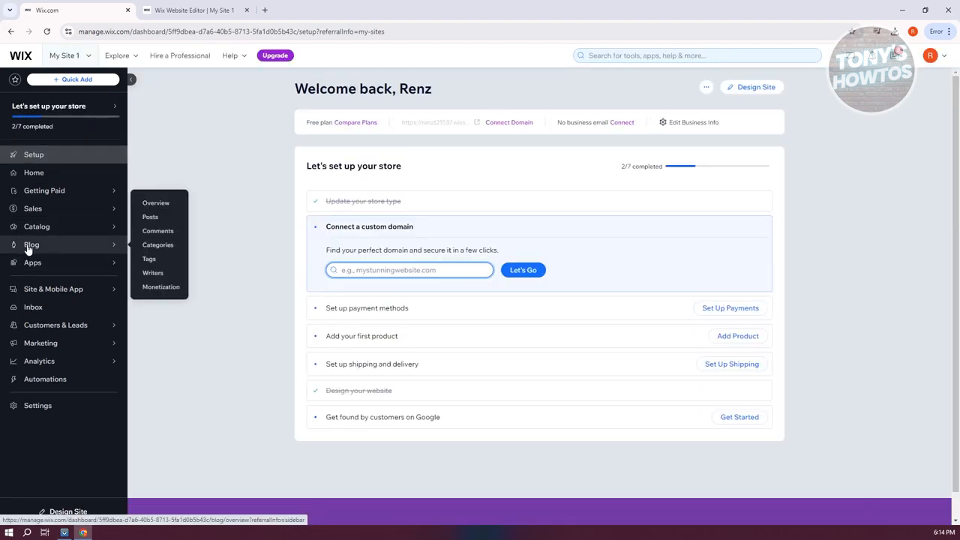
pyautogui.click(30, 245)
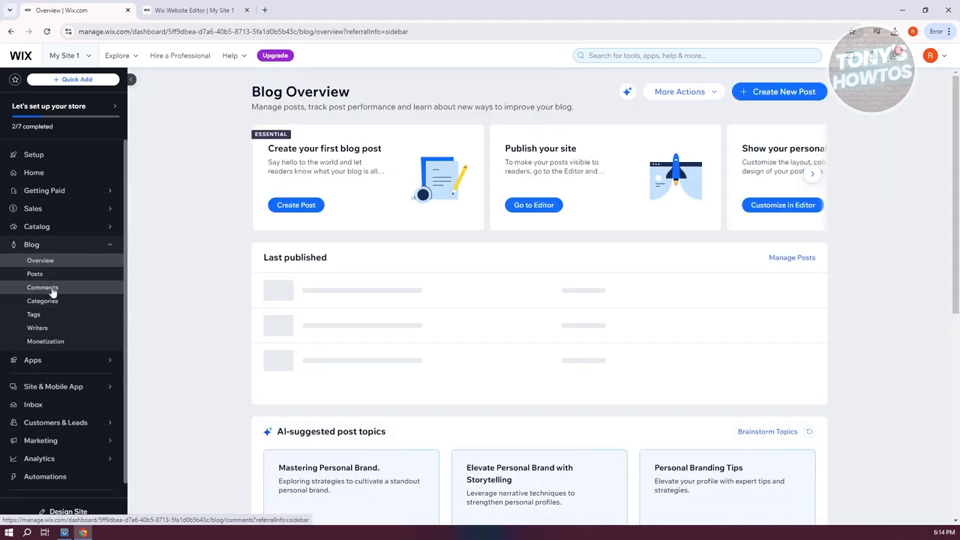
pyautogui.click(43, 287)
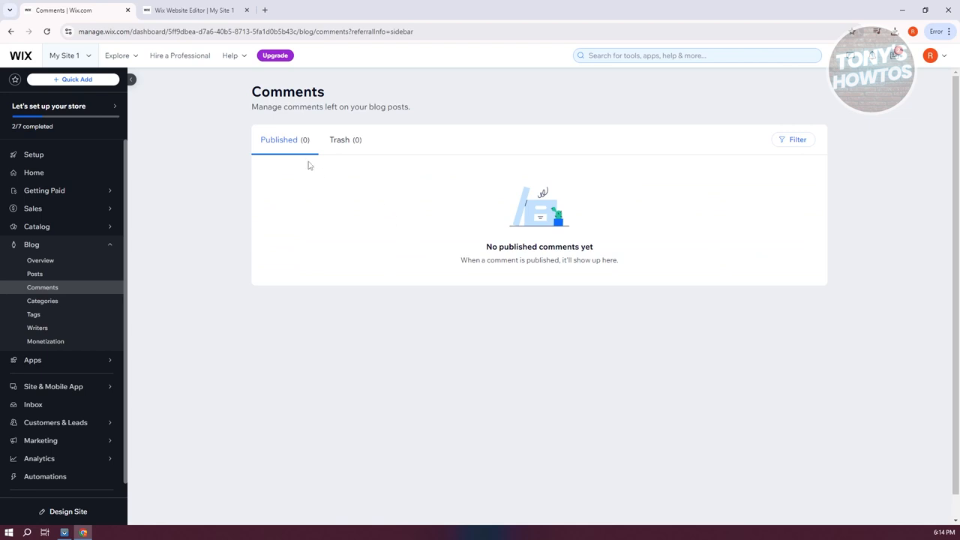
# Check the Trash and Published comment lists, both of which are empty
pyautogui.click(345, 140)
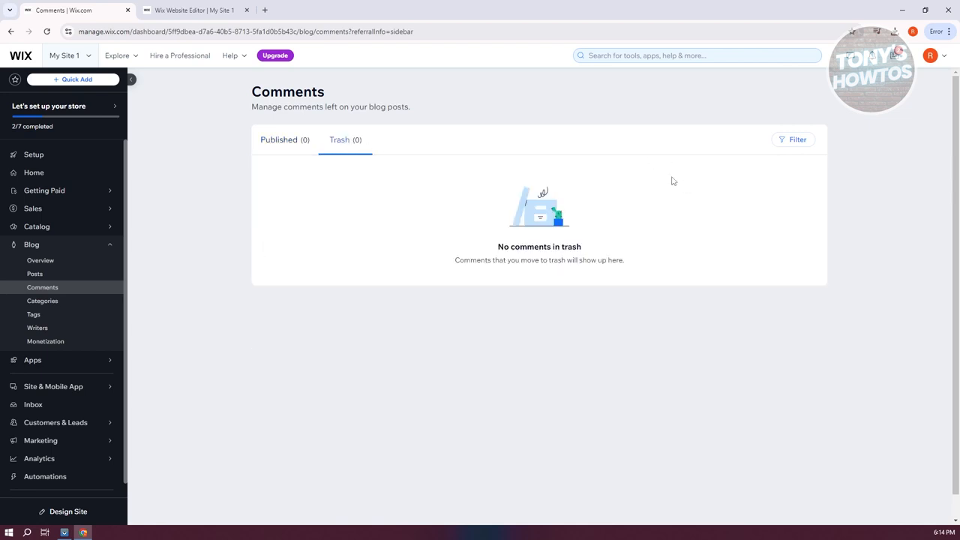
pyautogui.click(285, 140)
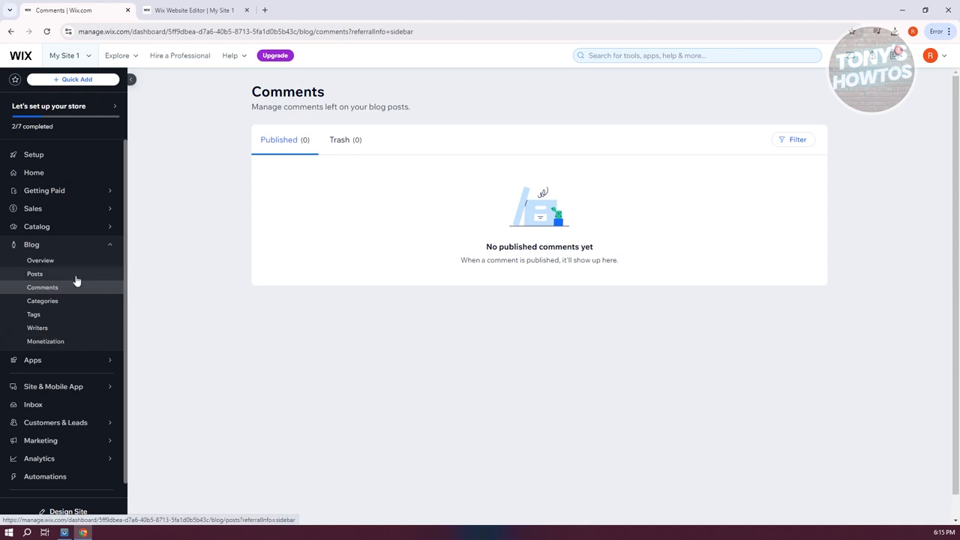
# From Blog Overview's More Actions, bring up Blog settings with notification and SEO options
pyautogui.click(40, 260)
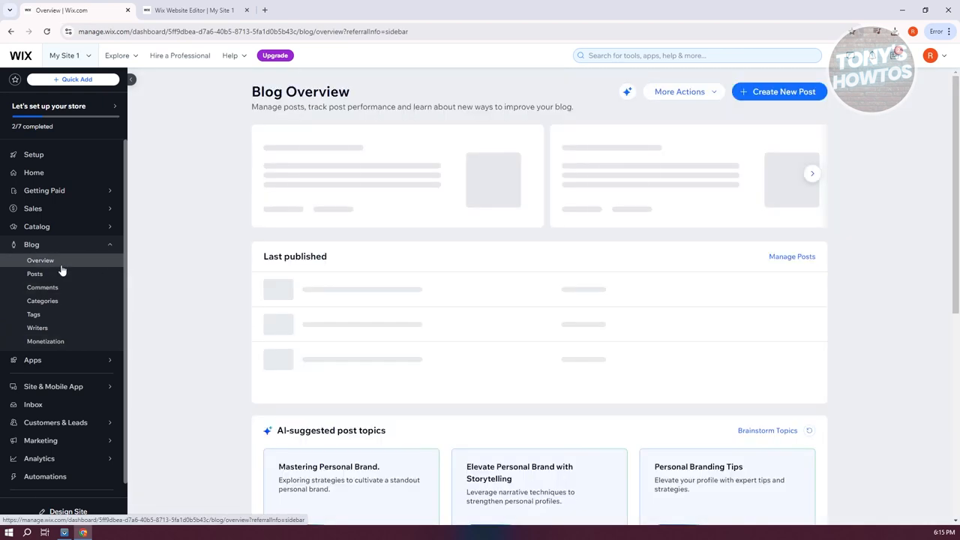
pyautogui.click(701, 96)
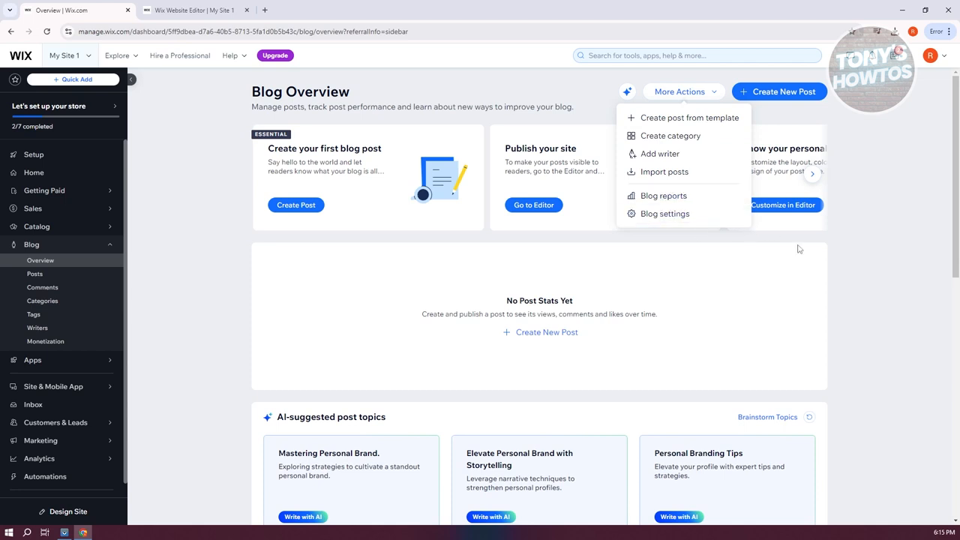
pyautogui.click(665, 214)
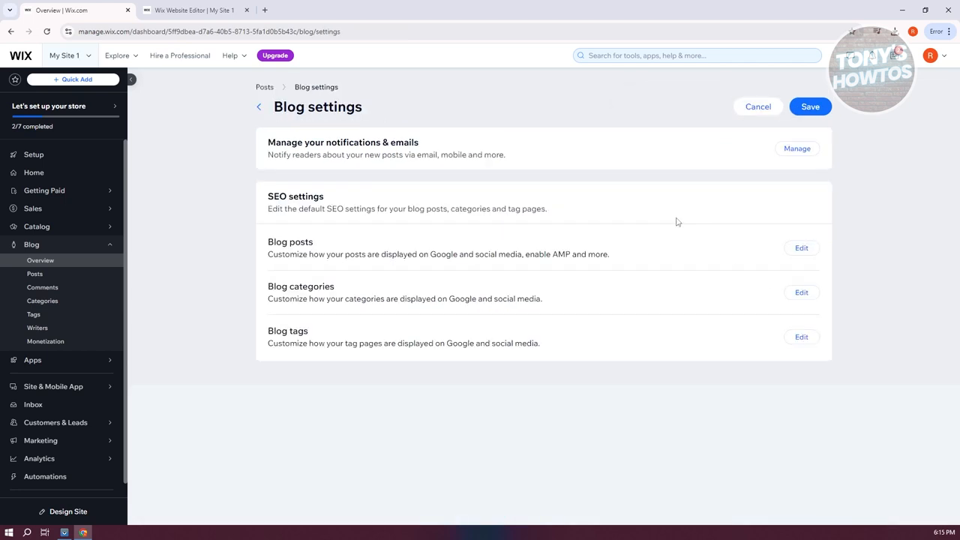